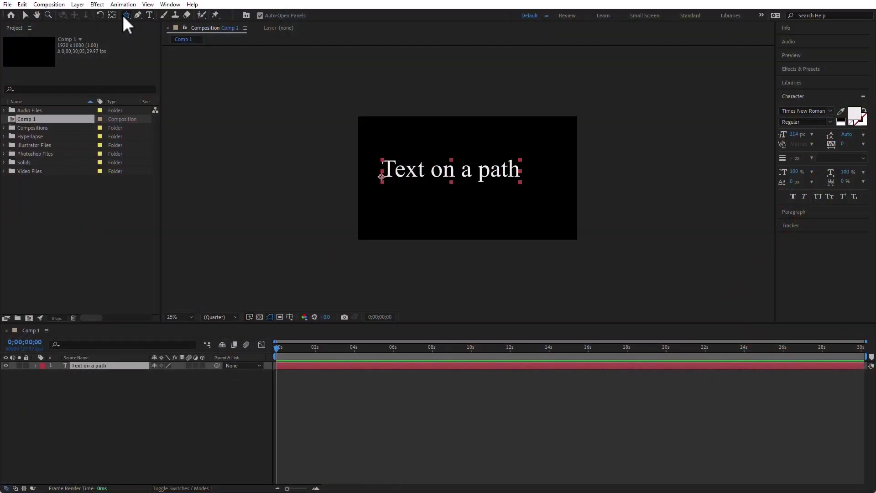
- Draw a circular mask around the middle of the "Text on a path" layer and set the text's Path option to Mask 1
{"action": "left_click_drag", "start_coordinate": [123, 18], "coordinate": [187, 41]}
{"action": "left_click_drag", "start_coordinate": [434, 165], "coordinate": [457, 180]}
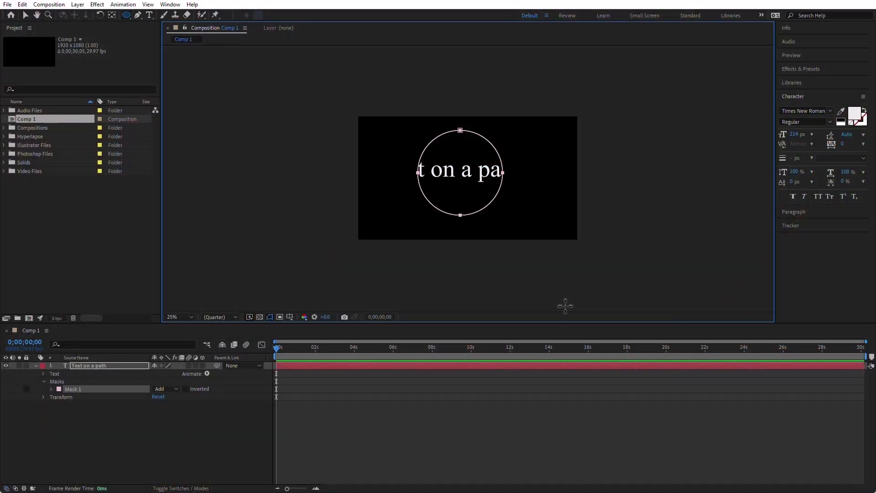
{"action": "left_click", "coordinate": [43, 374]}
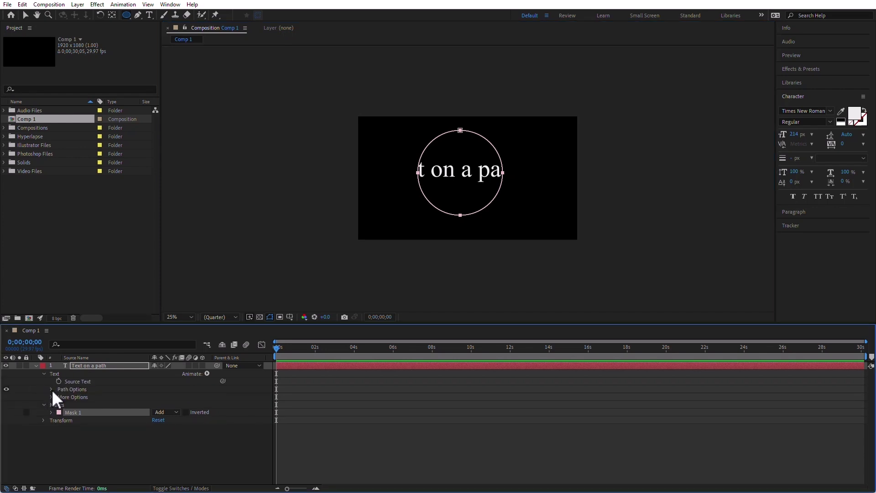
{"action": "left_click", "coordinate": [51, 390]}
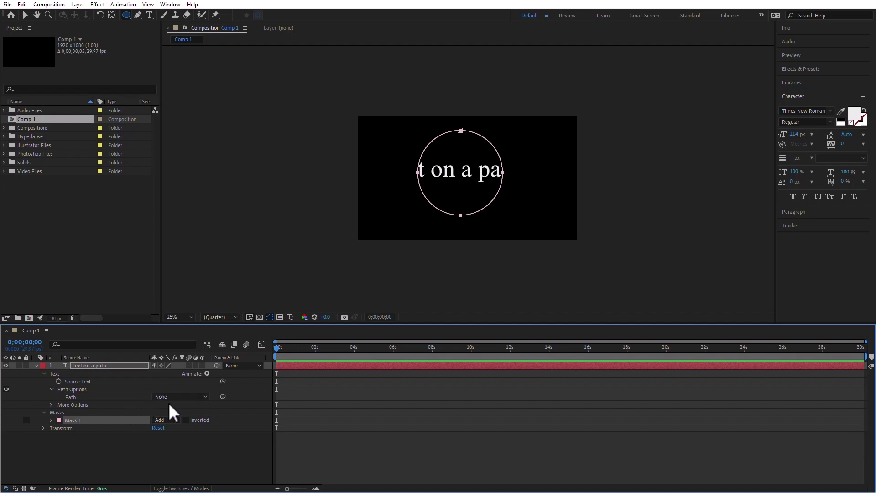
{"action": "left_click", "coordinate": [180, 397]}
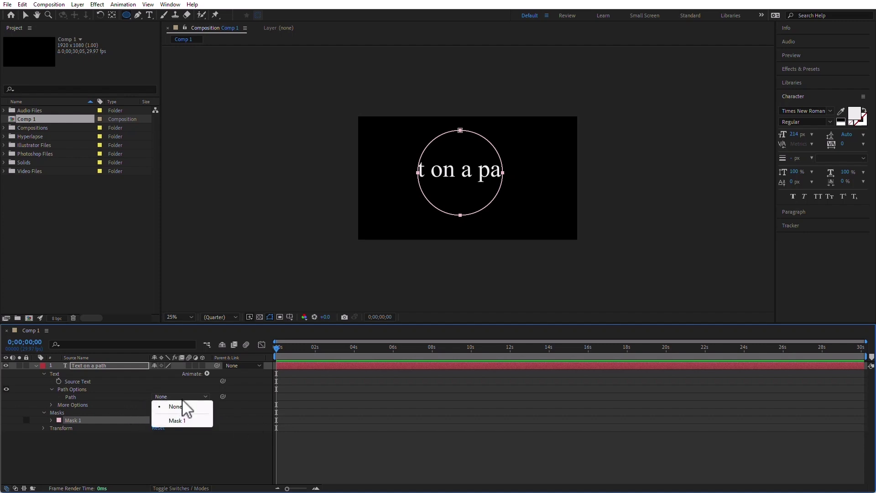
{"action": "left_click", "coordinate": [197, 420]}
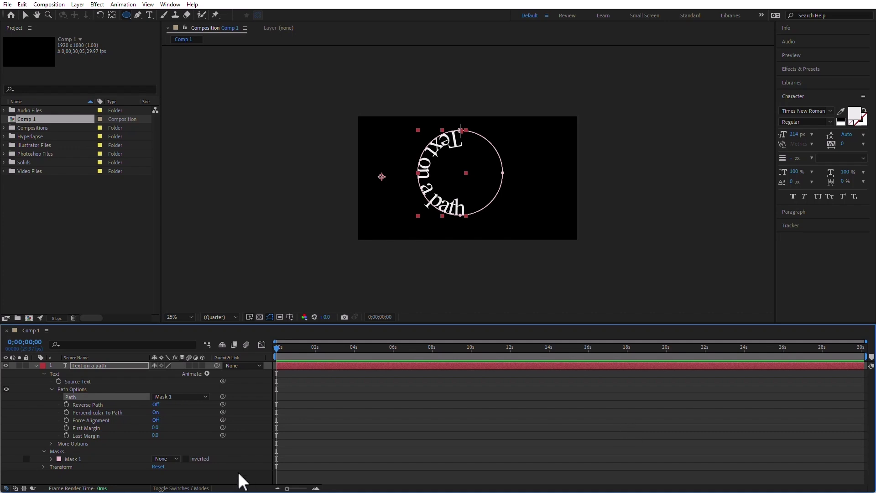
- Try out Reverse Path, Perpendicular To Path and Force Alignment on the circular text, returning each option to its original setting
{"action": "left_click", "coordinate": [73, 459]}
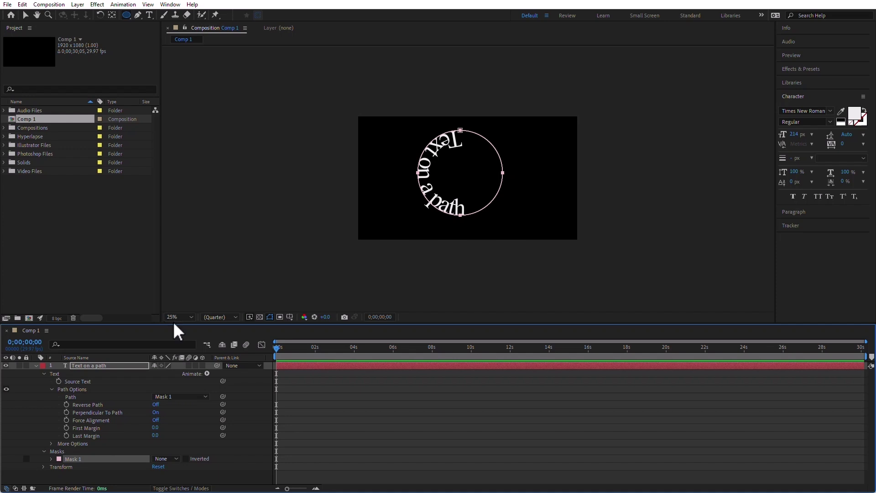
{"action": "left_click_drag", "start_coordinate": [173, 323], "coordinate": [181, 222]}
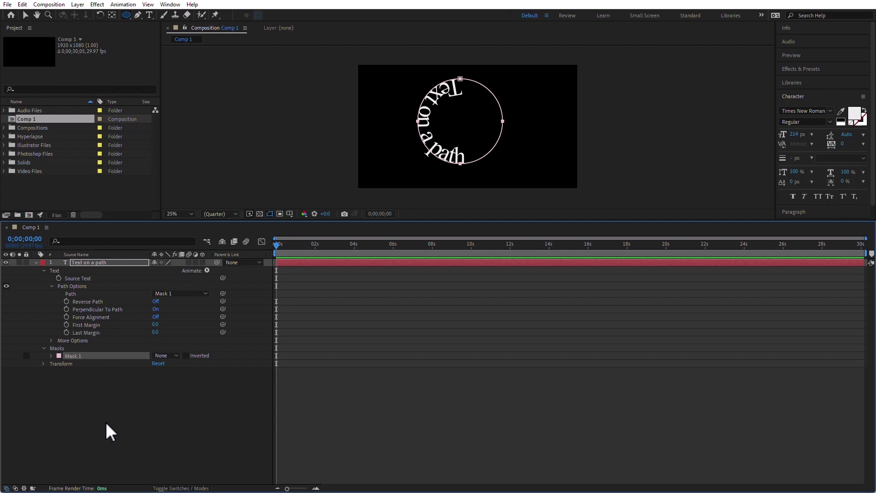
{"action": "left_click", "coordinate": [155, 301]}
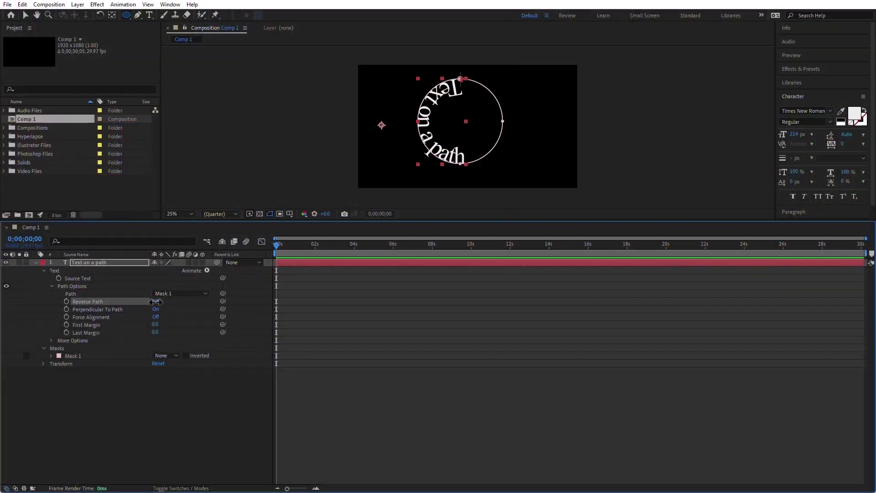
{"action": "left_click", "coordinate": [155, 302]}
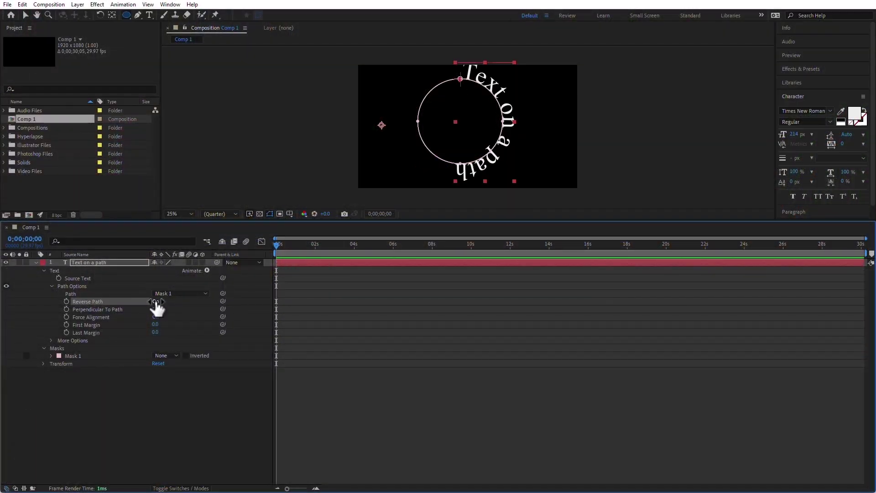
{"action": "left_click", "coordinate": [154, 302]}
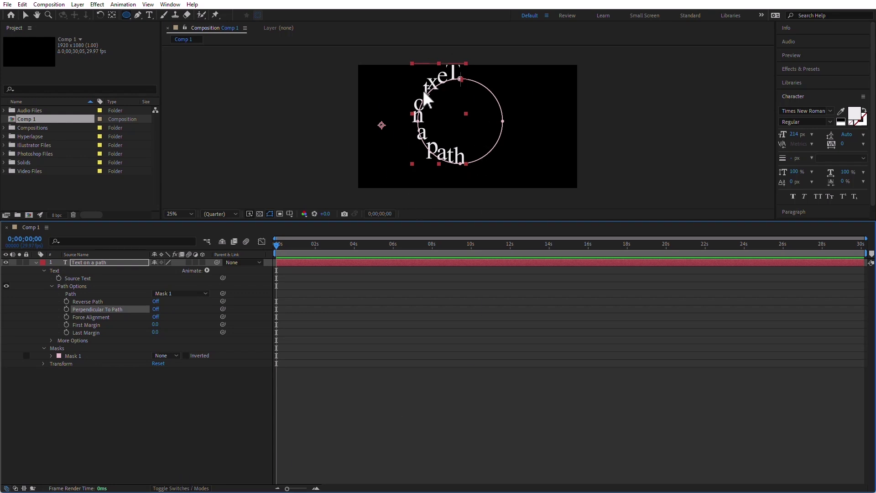
{"action": "left_click", "coordinate": [157, 309]}
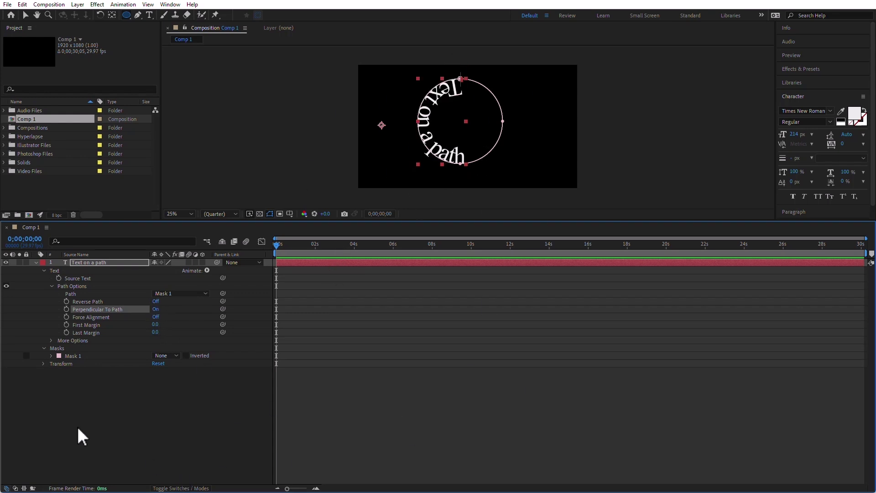
{"action": "left_click", "coordinate": [156, 317]}
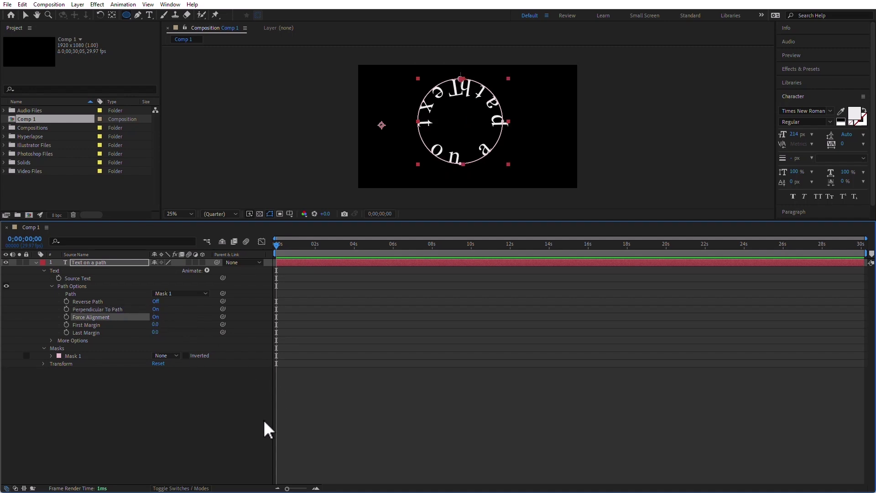
{"action": "left_click", "coordinate": [156, 317]}
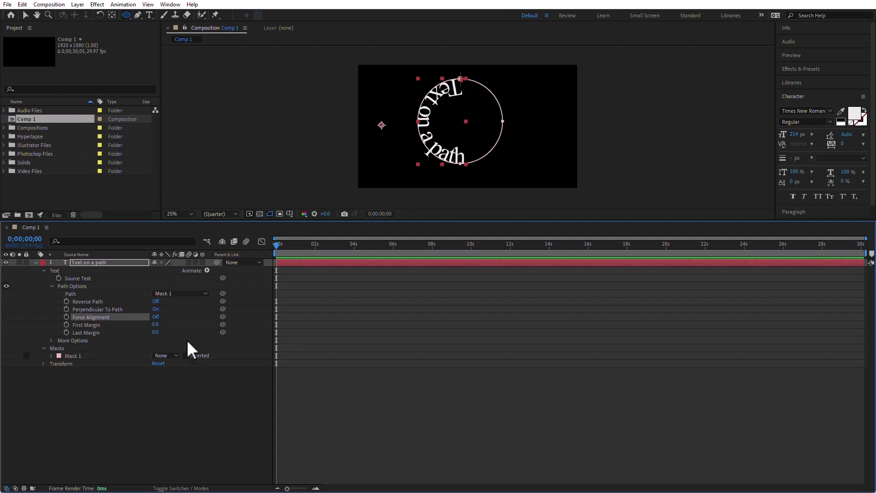
- Slide the text around the circle with a First Margin of 599 and set the Last Margin to 66
{"action": "left_click_drag", "start_coordinate": [156, 325], "coordinate": [338, 299]}
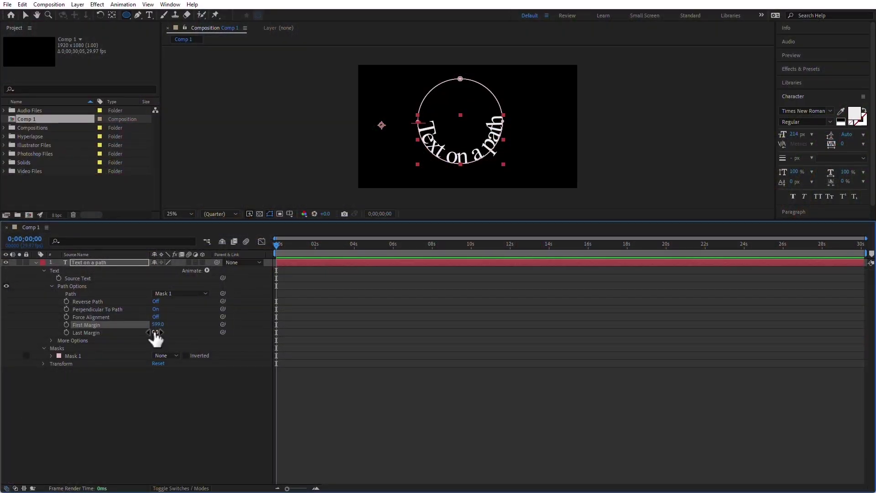
{"action": "left_click_drag", "start_coordinate": [170, 332], "coordinate": [186, 340]}
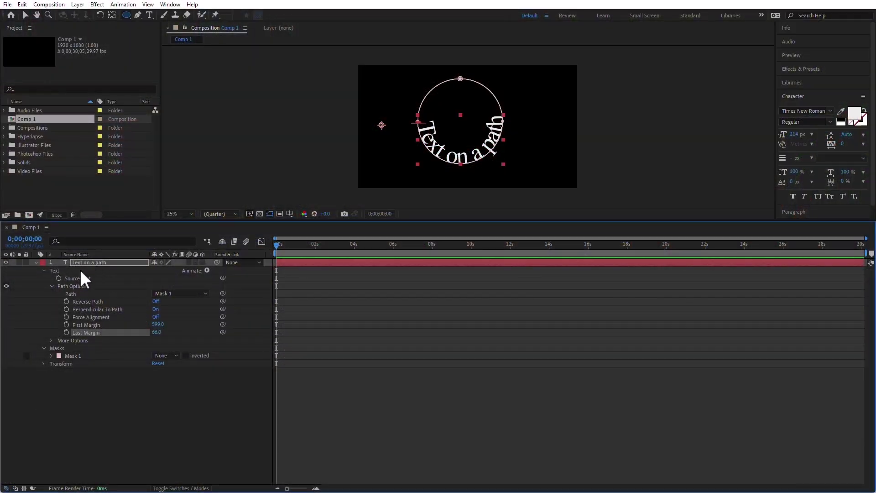
- Replace the "Text on a path" layer with a new text layer reading "This is my text"
{"action": "left_click", "coordinate": [93, 262]}
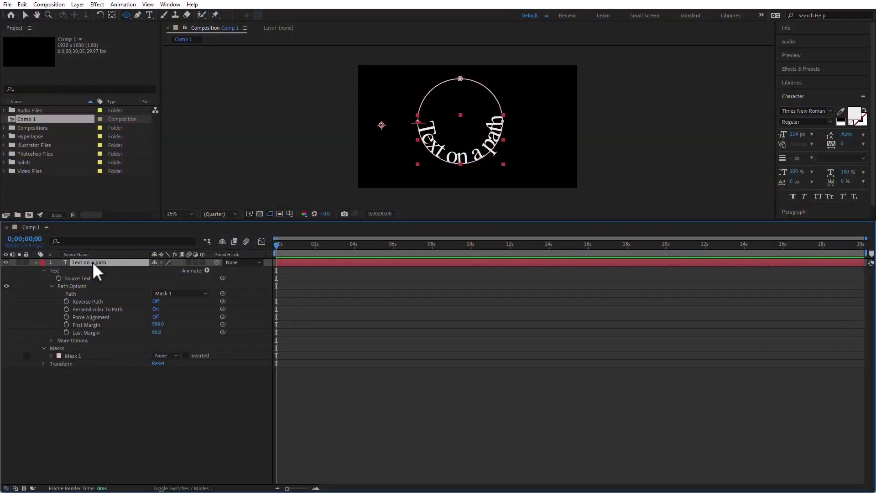
{"action": "key", "text": "Delete"}
{"action": "left_click", "coordinate": [150, 14]}
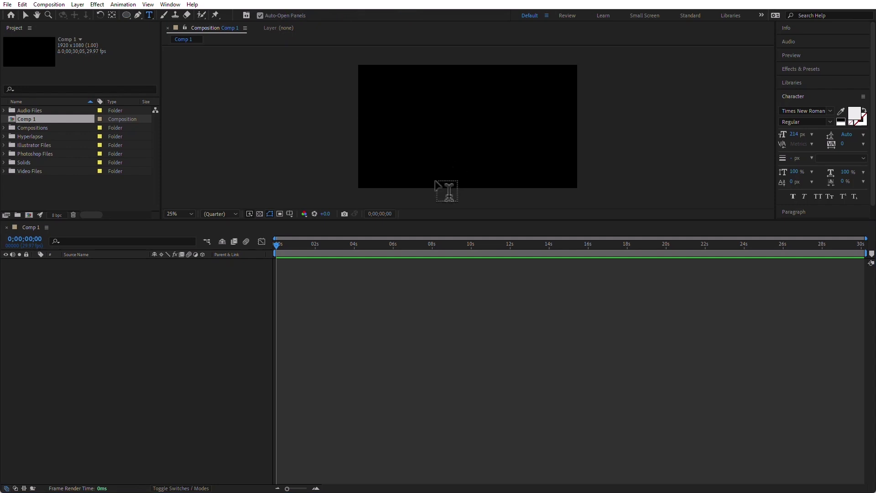
{"action": "left_click", "coordinate": [391, 129]}
{"action": "type", "text": "This "}
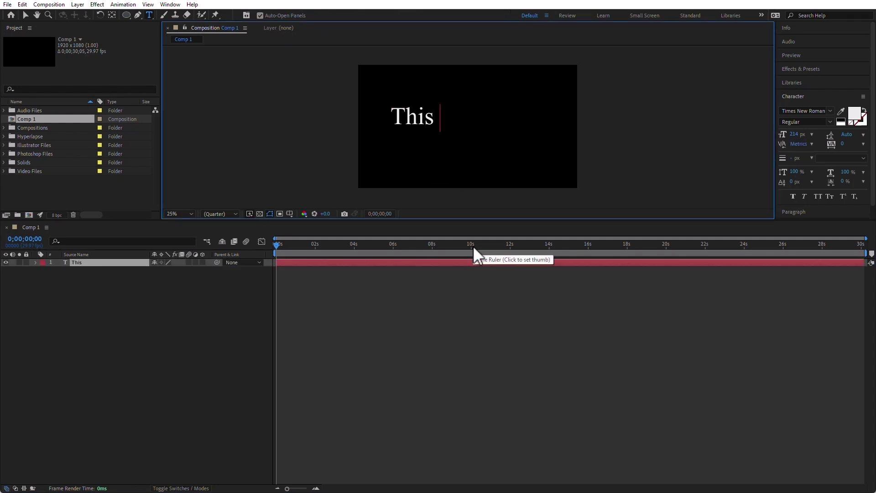
{"action": "type", "text": "is my text"}
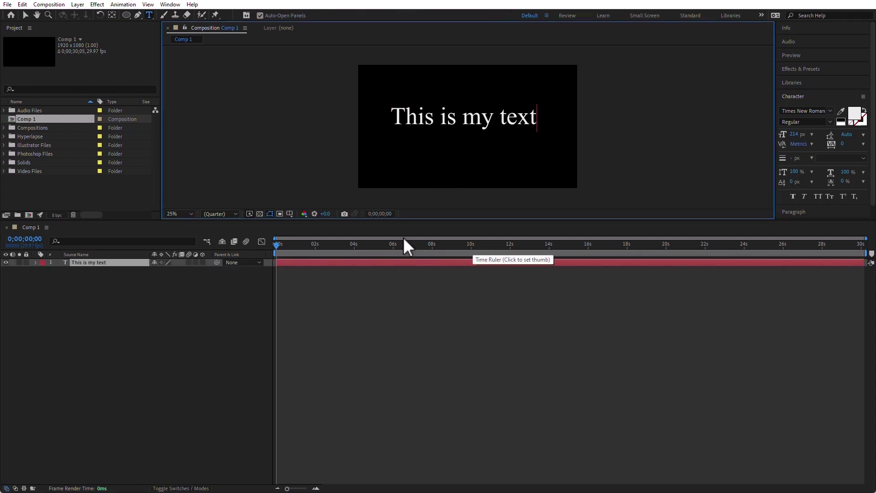
- Draw an open, three-point S-shaped mask path with the Pen tool across the new text, descending from upper left to lower right
{"action": "left_click", "coordinate": [138, 14]}
{"action": "left_click", "coordinate": [382, 94]}
{"action": "left_click_drag", "start_coordinate": [458, 127], "coordinate": [489, 153]}
{"action": "left_click_drag", "start_coordinate": [532, 175], "coordinate": [566, 178]}
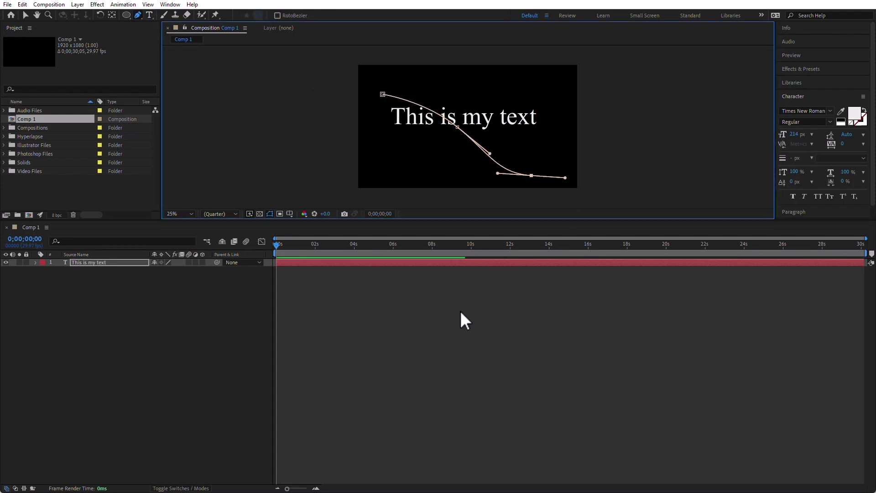
- Set the Path option of the "This is my text" layer to Mask 1
{"action": "left_click", "coordinate": [34, 262]}
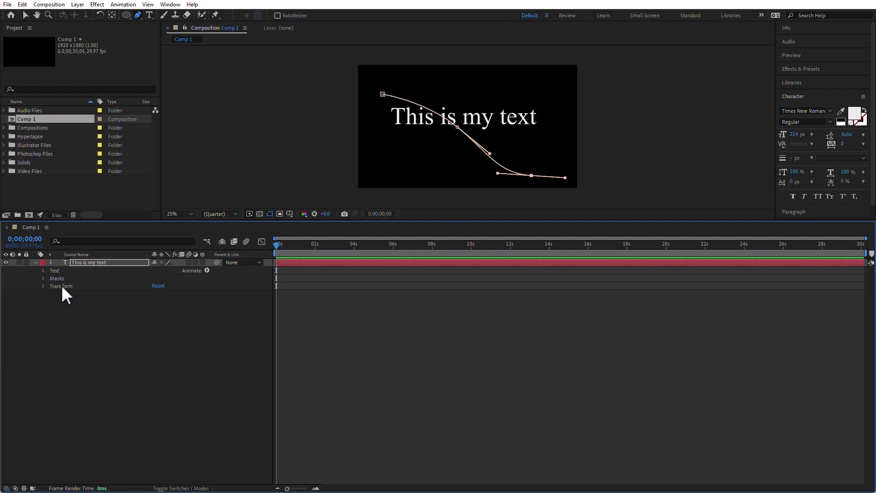
{"action": "left_click", "coordinate": [43, 270]}
{"action": "left_click", "coordinate": [51, 286]}
{"action": "left_click", "coordinate": [176, 293]}
{"action": "left_click", "coordinate": [180, 312]}
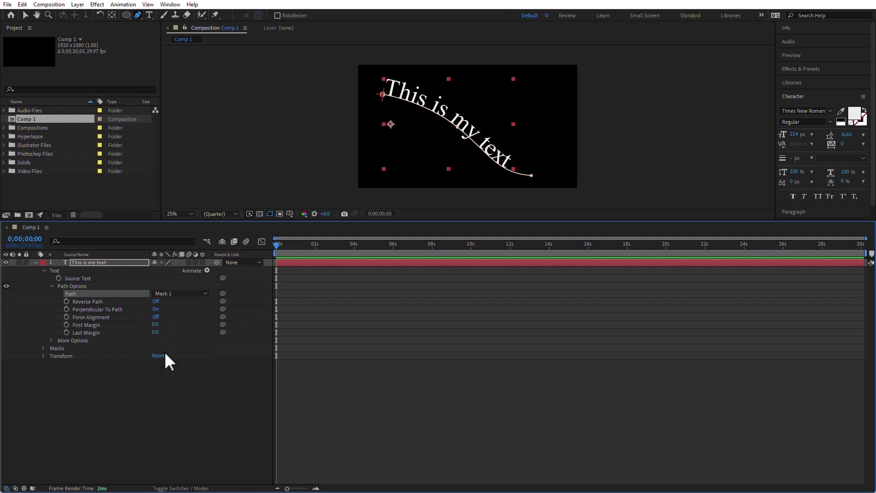
- Try a First Margin change on the curved text and undo it, and set the Last Margin to 2
{"action": "left_click_drag", "start_coordinate": [156, 324], "coordinate": [108, 271]}
{"action": "key", "text": "ctrl+z"}
{"action": "left_click_drag", "start_coordinate": [155, 332], "coordinate": [782, 307]}
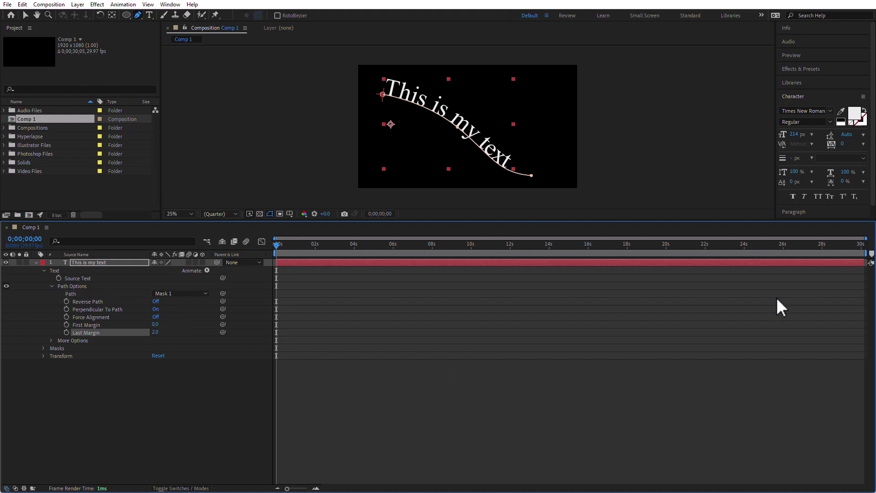
- Right-align the text paragraph and set the Last Margin to -119 and the First Margin to -26
{"action": "left_click", "coordinate": [805, 211]}
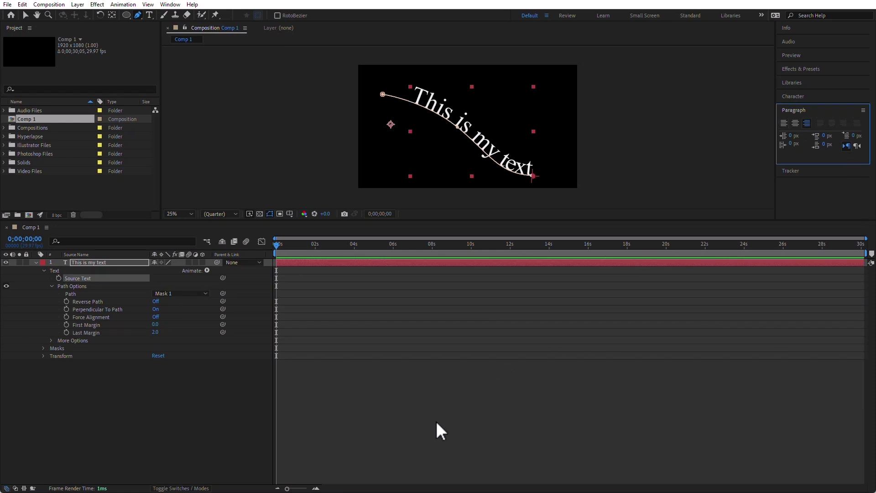
{"action": "left_click_drag", "start_coordinate": [155, 338], "coordinate": [102, 338]}
{"action": "left_click", "coordinate": [155, 325]}
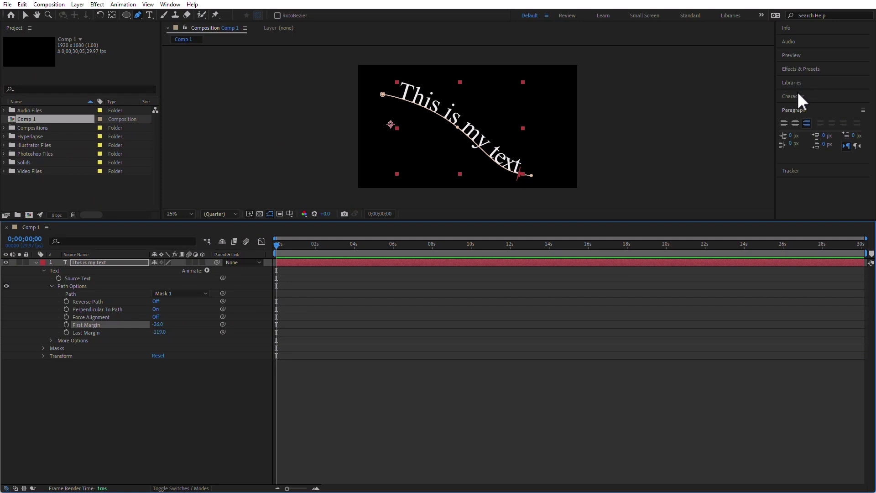
- Centre-align the text paragraph and set the First Margin to 98 and the Last Margin to -78
{"action": "left_click", "coordinate": [798, 119]}
{"action": "mouse_move", "coordinate": [156, 324]}
{"action": "left_mouse_down"}
{"action": "mouse_move", "coordinate": [200, 321]}
{"action": "mouse_move", "coordinate": [147, 329]}
{"action": "mouse_move", "coordinate": [156, 330]}
{"action": "left_mouse_up"}
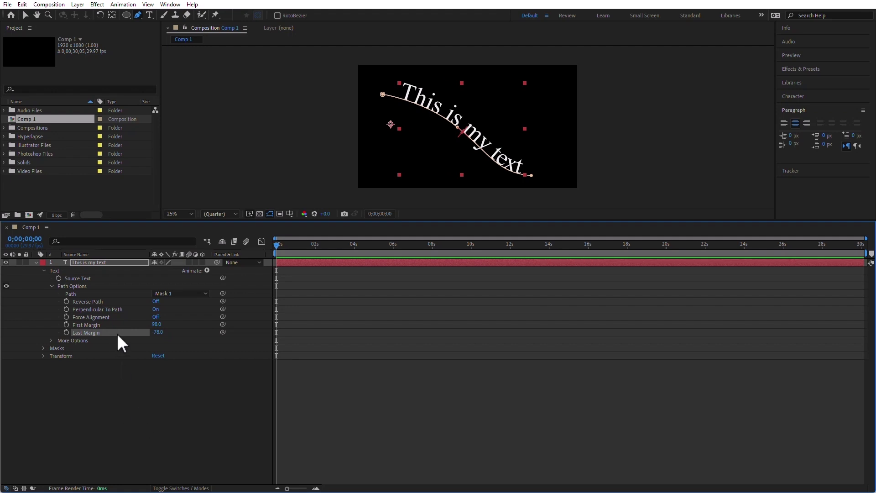
- Turn on Force Alignment and bunch up the text with a First Margin of 938 and a Last Margin of -434
{"action": "left_click", "coordinate": [155, 317]}
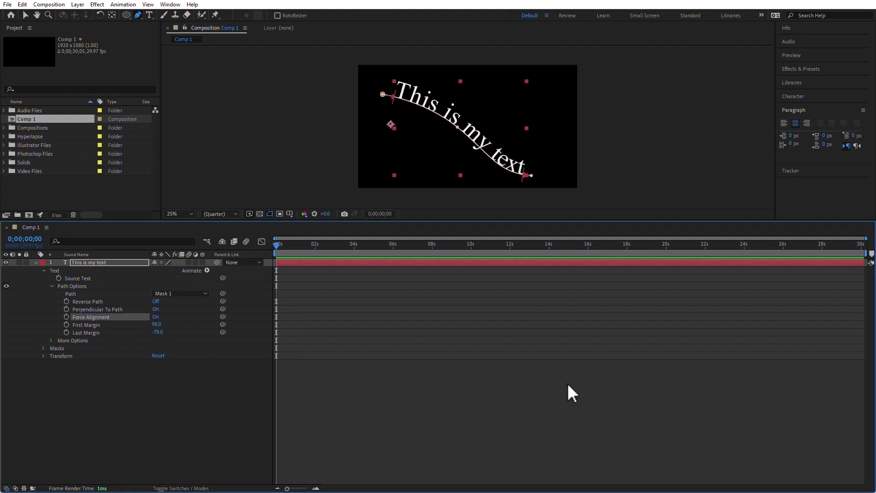
{"action": "left_click_drag", "start_coordinate": [157, 324], "coordinate": [547, 332]}
{"action": "left_click_drag", "start_coordinate": [160, 336], "coordinate": [15, 341]}
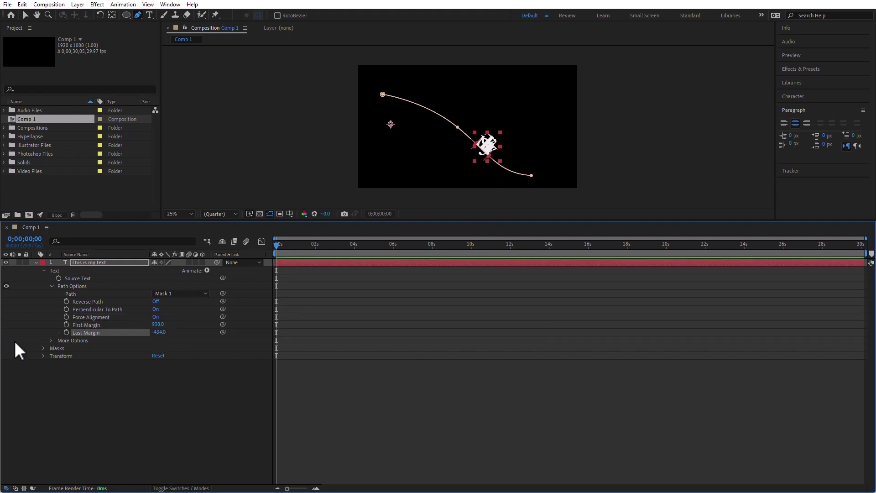
- Keyframe both margins at the start, and at 0;00;04;18 set the First Margin to 221 and increase the Last Margin
{"action": "left_click", "coordinate": [66, 325]}
{"action": "left_click", "coordinate": [66, 332]}
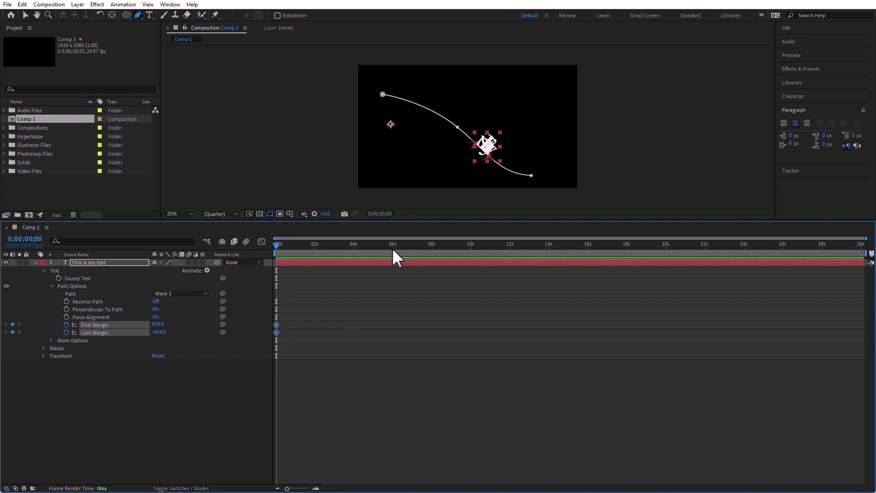
{"action": "left_click", "coordinate": [366, 249]}
{"action": "left_click_drag", "start_coordinate": [157, 325], "coordinate": [2, 394]}
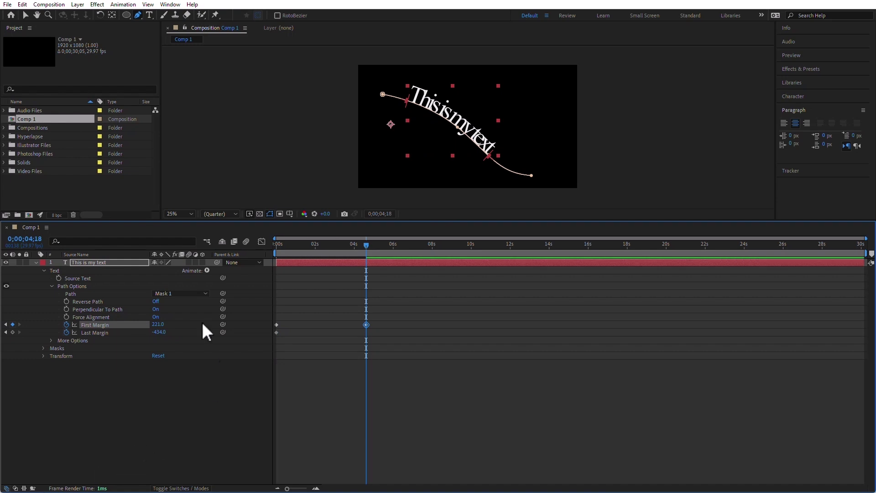
{"action": "left_click_drag", "start_coordinate": [159, 333], "coordinate": [352, 317]}
- Play the margin animation from the start of the composition
{"action": "left_click_drag", "start_coordinate": [310, 245], "coordinate": [272, 249]}
{"action": "key", "text": "space"}
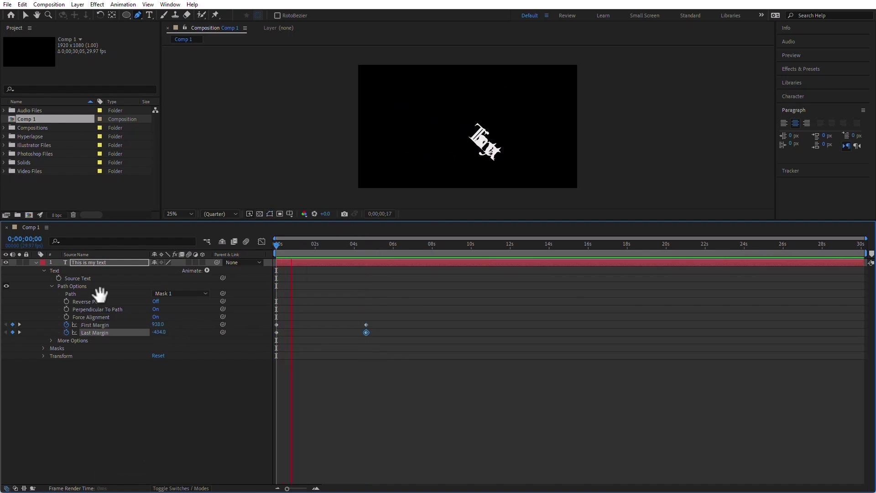